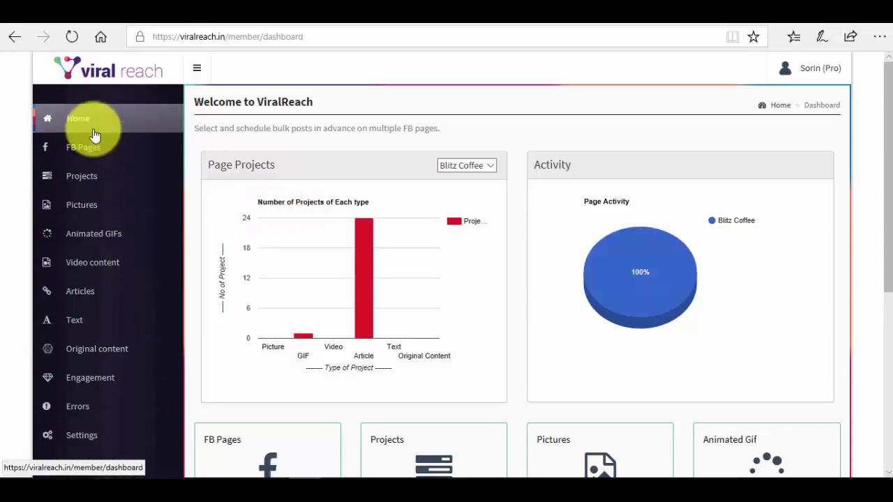
# Step: Open the animated GIF section and select the Blitz Coffee page with project Test 1 as the destination
pyautogui.click(111, 241)
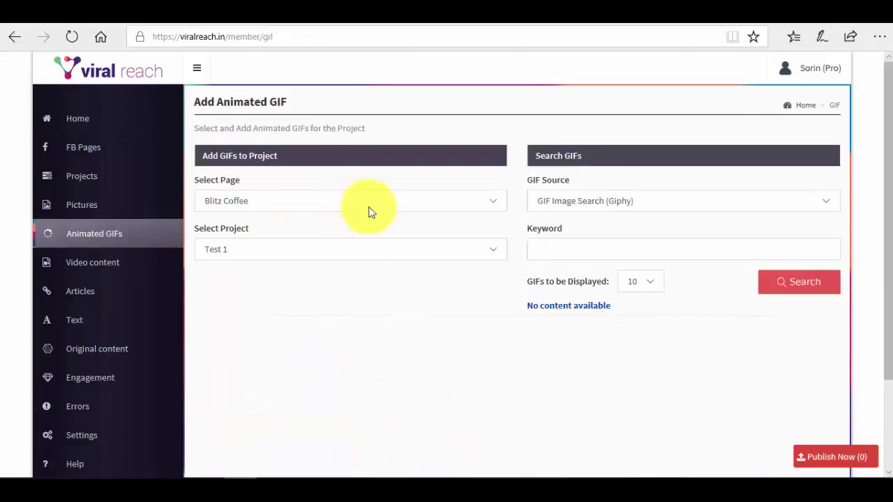
pyautogui.click(266, 202)
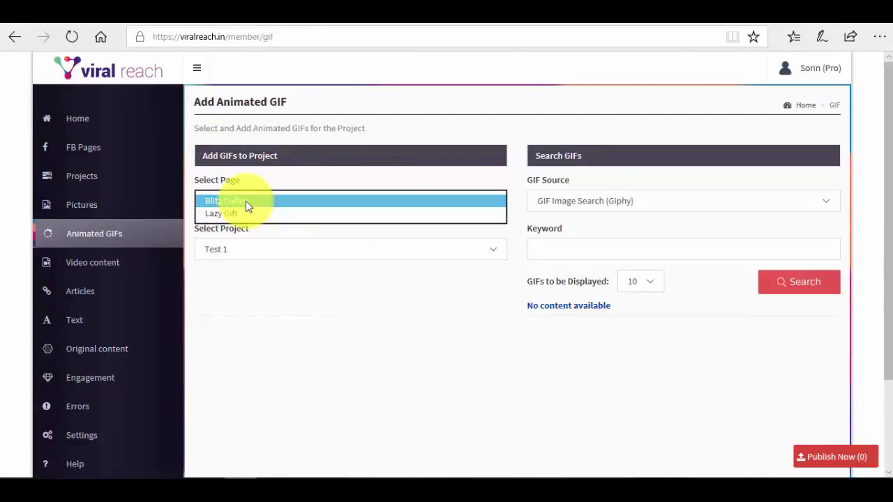
pyautogui.click(237, 200)
pyautogui.click(254, 248)
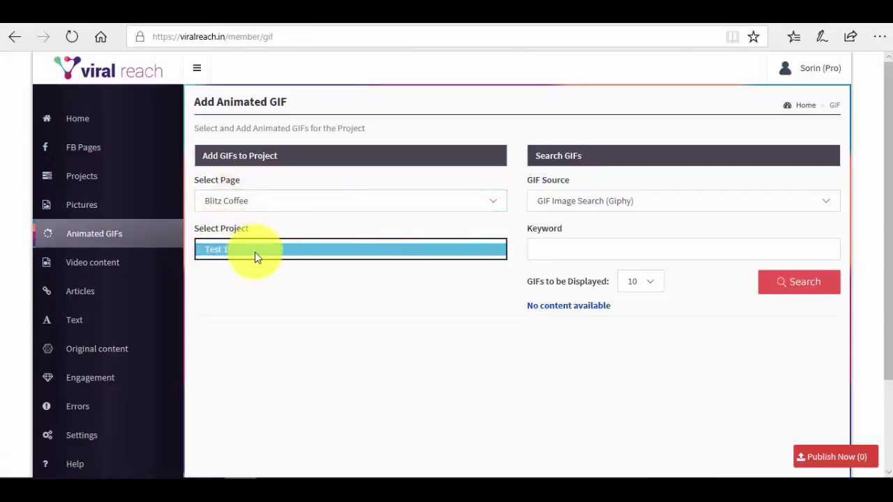
pyautogui.click(254, 252)
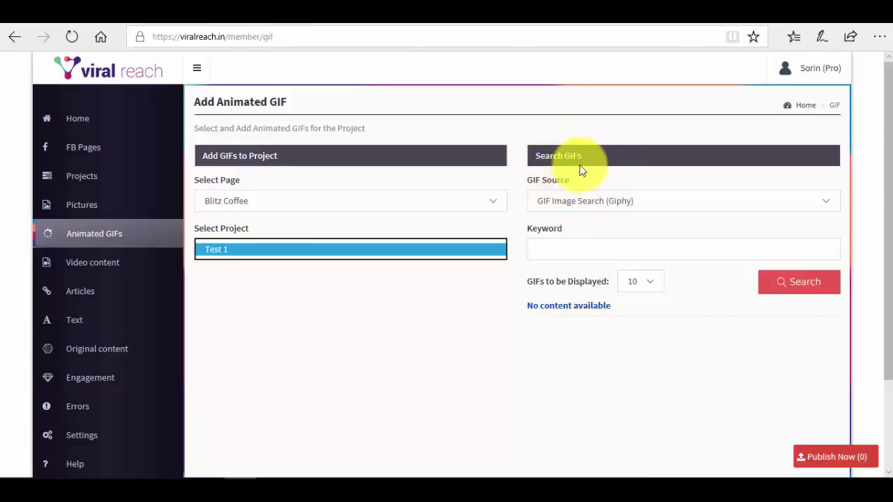
# Step: Search Trending GIF Images (Giphy) with 10 GIFs displayed and look over the results and their options
pyautogui.click(643, 202)
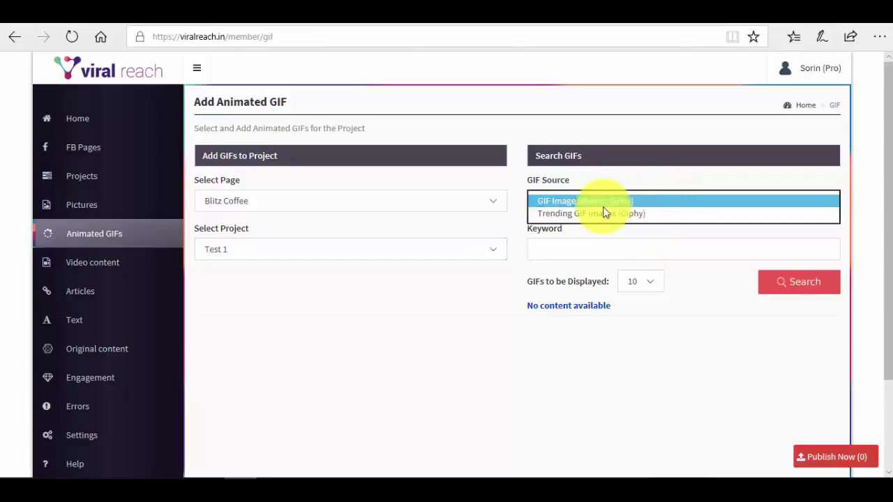
pyautogui.click(652, 214)
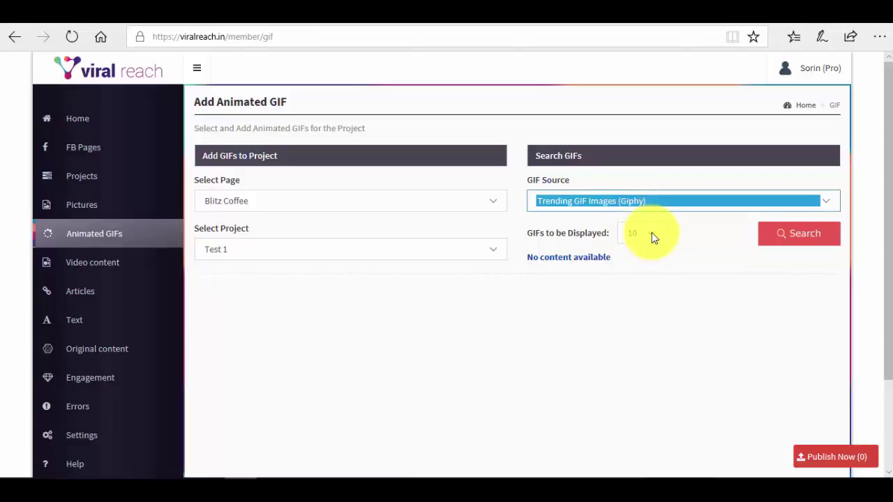
pyautogui.click(665, 202)
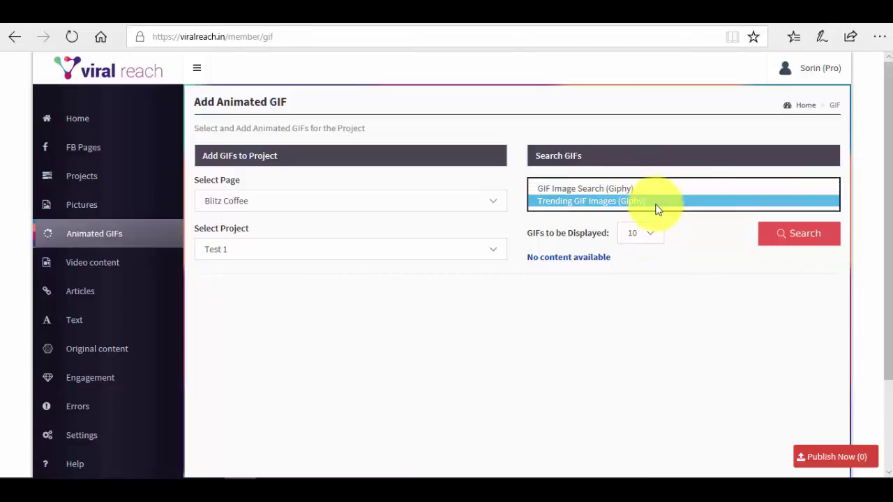
pyautogui.click(656, 203)
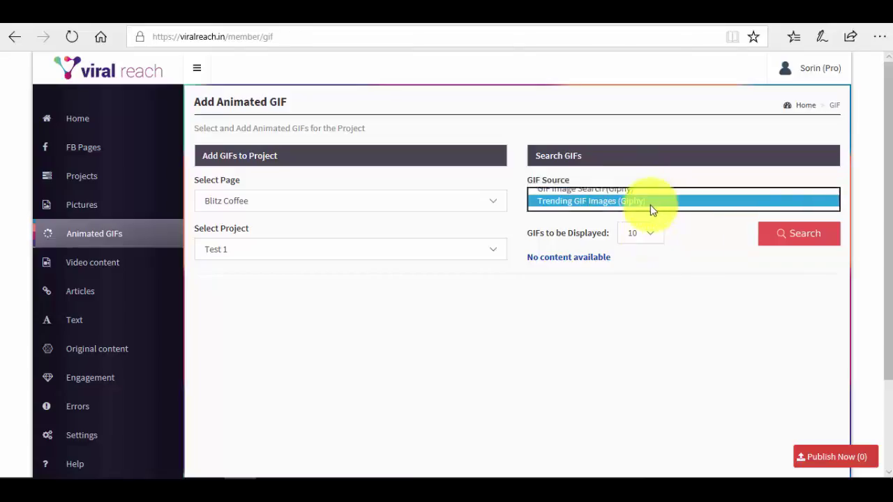
pyautogui.click(648, 239)
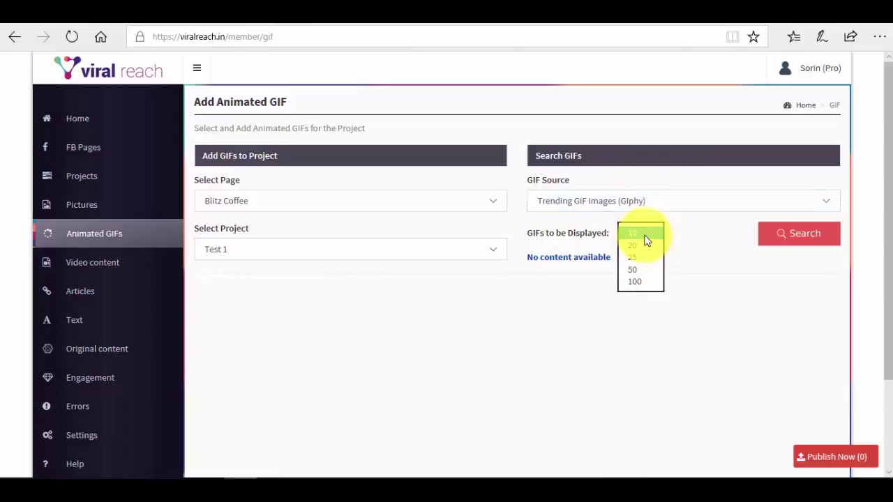
pyautogui.click(644, 238)
pyautogui.click(807, 243)
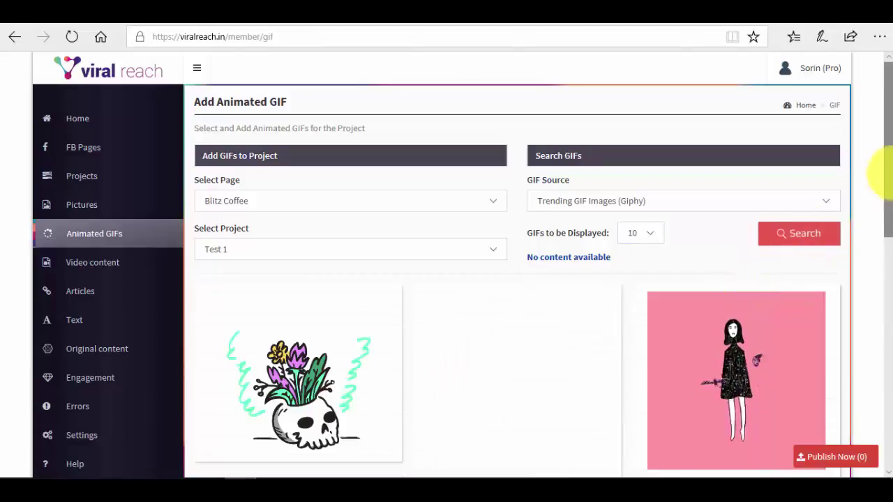
pyautogui.moveTo(887, 175); pyautogui.dragTo(879, 230)
pyautogui.moveTo(328, 247)
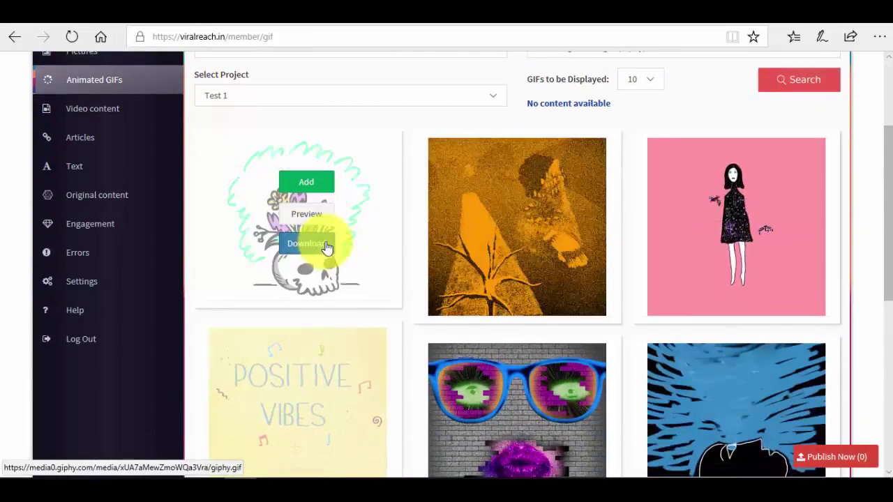
pyautogui.moveTo(879, 186); pyautogui.dragTo(883, 122)
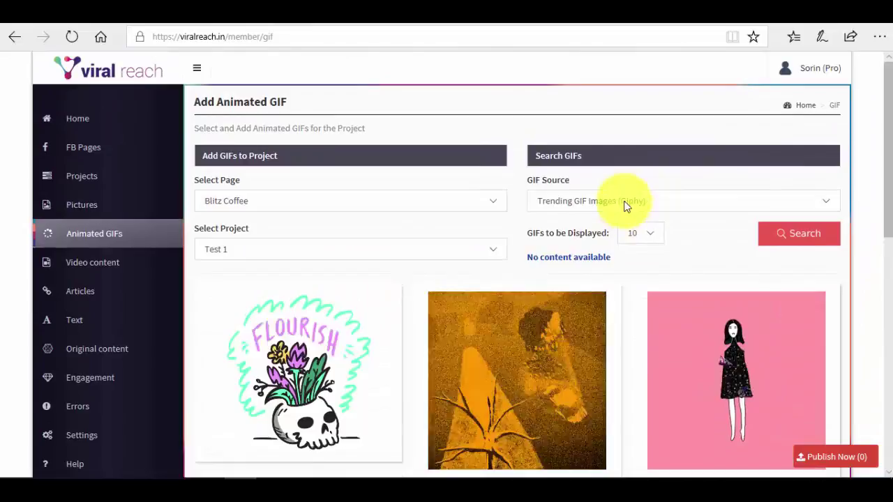
# Step: Set the GIF source to GIF Image Search (Giphy) and search for the keyword coffee
pyautogui.click(626, 204)
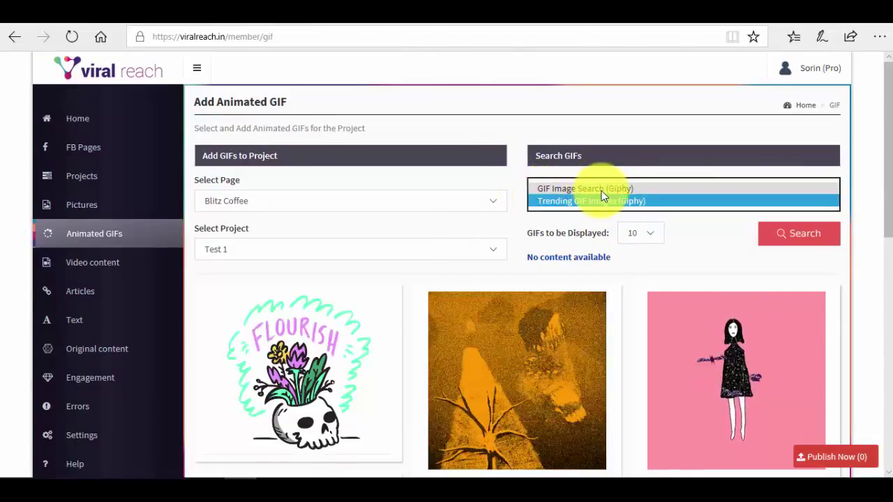
pyautogui.click(601, 189)
pyautogui.click(584, 249)
pyautogui.write('co')
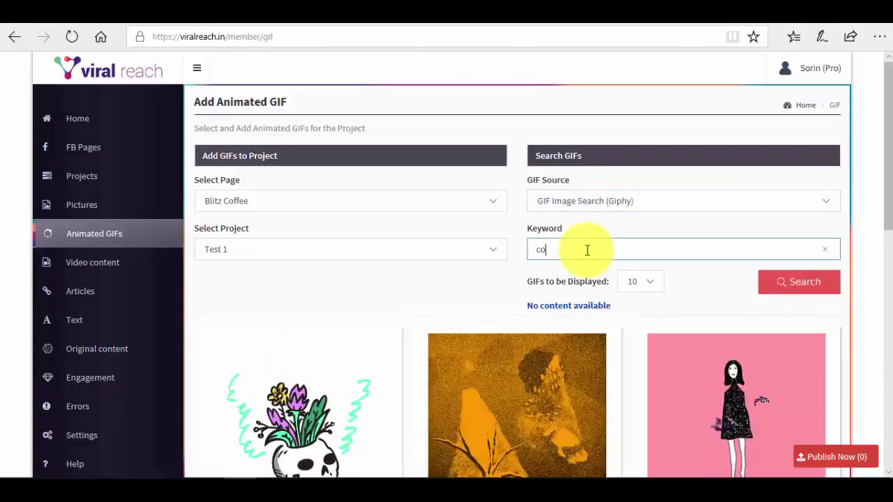
pyautogui.write('ffee')
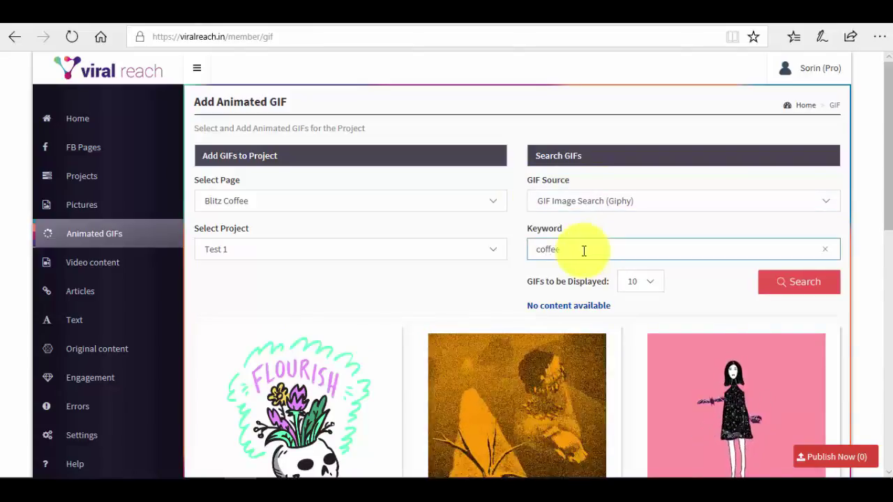
pyautogui.click(806, 287)
# Step: Add five coffee results: the man in a bathrobe, Coffee Time, the cup with a face, the Billions man and the steaming cartoon mug
pyautogui.scroll(-1, 617, 243)
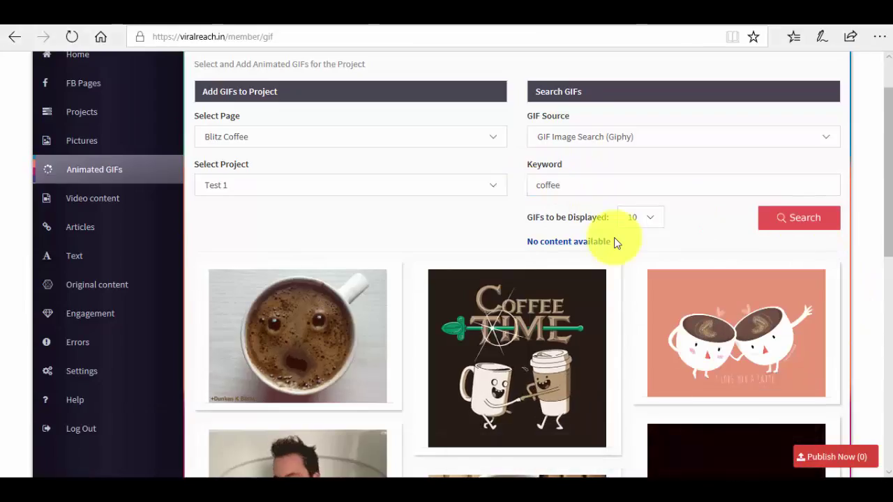
pyautogui.moveTo(886, 150); pyautogui.dragTo(884, 179)
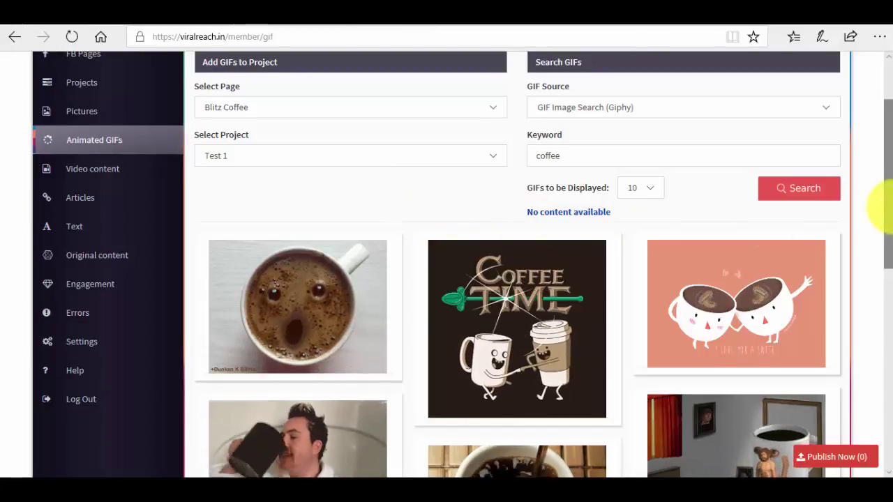
pyautogui.scroll(-1, 882, 210)
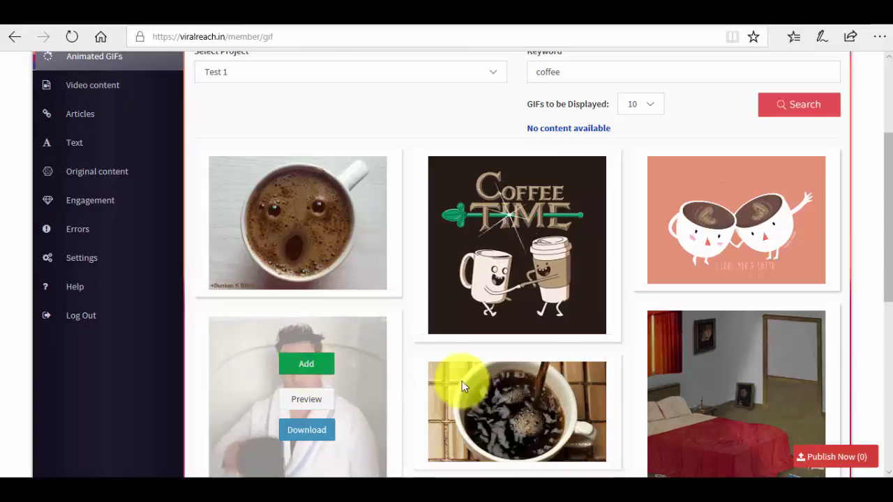
pyautogui.click(525, 203)
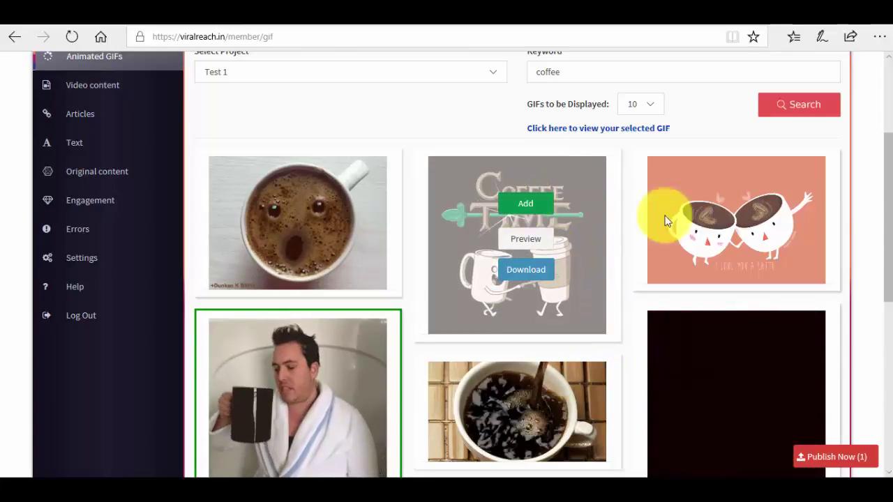
pyautogui.scroll(-1, 877, 192)
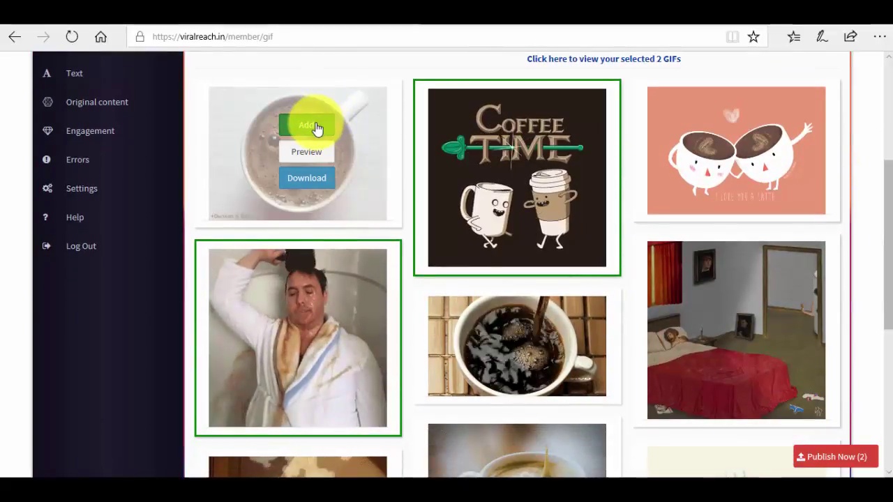
pyautogui.click(316, 128)
pyautogui.moveTo(879, 207); pyautogui.dragTo(879, 334)
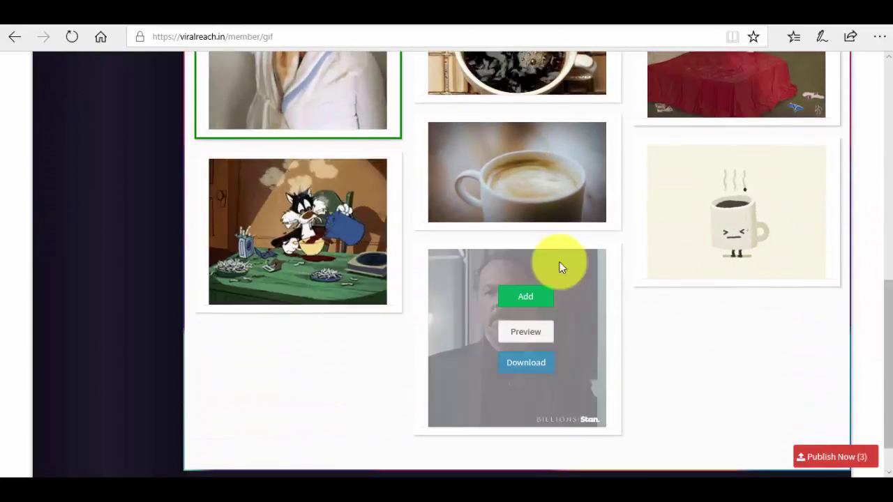
pyautogui.click(539, 298)
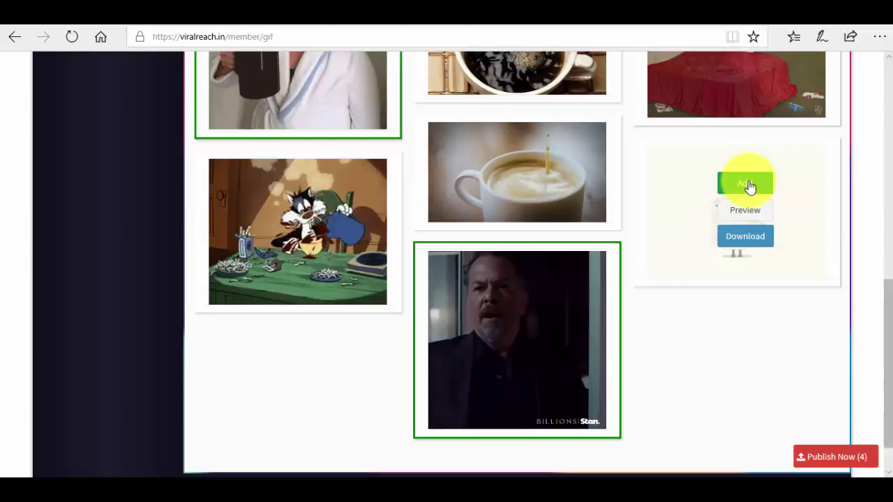
pyautogui.click(749, 185)
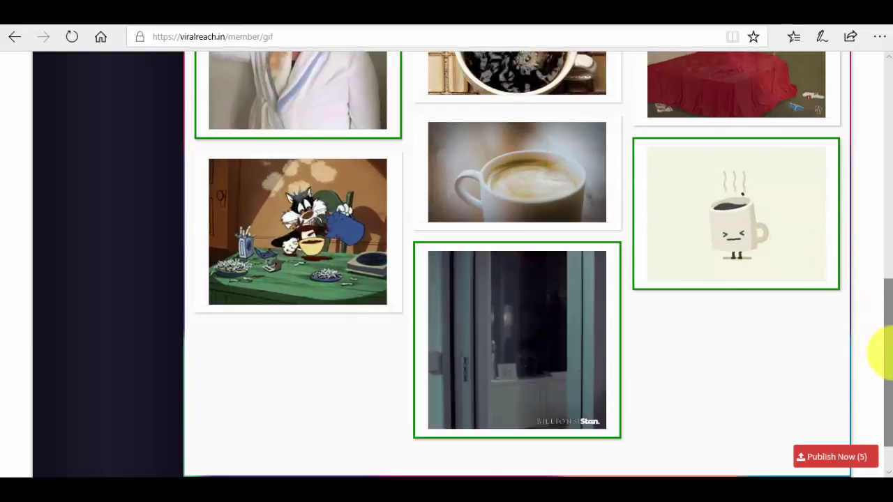
# Step: Review the highlighted GIF selection and proceed to the publishing page for the selected content
pyautogui.moveTo(881, 363); pyautogui.dragTo(879, 185)
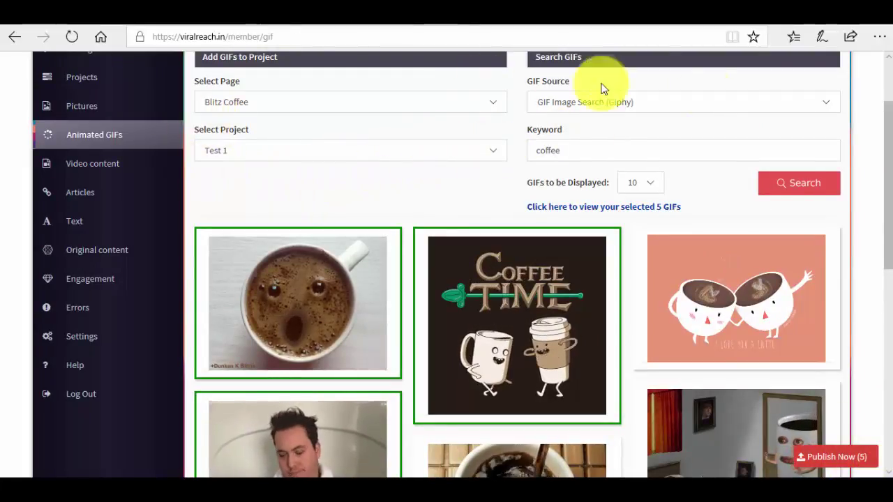
pyautogui.moveTo(880, 223); pyautogui.dragTo(880, 298)
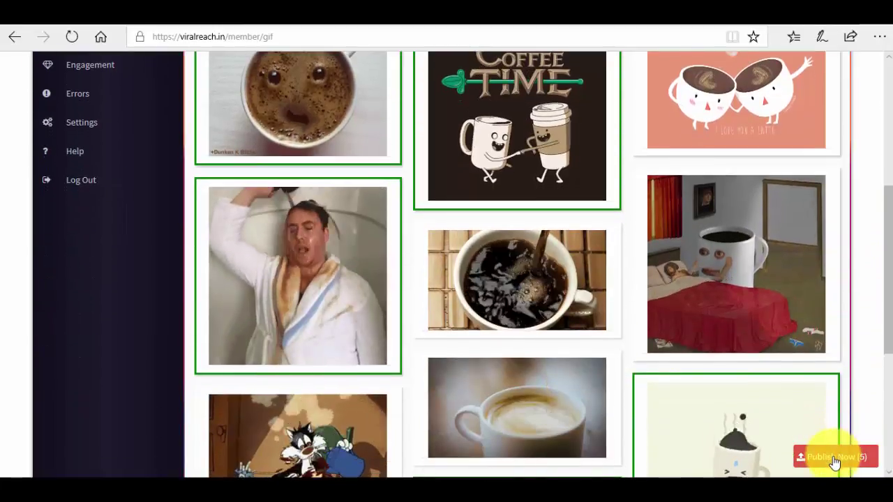
pyautogui.click(834, 457)
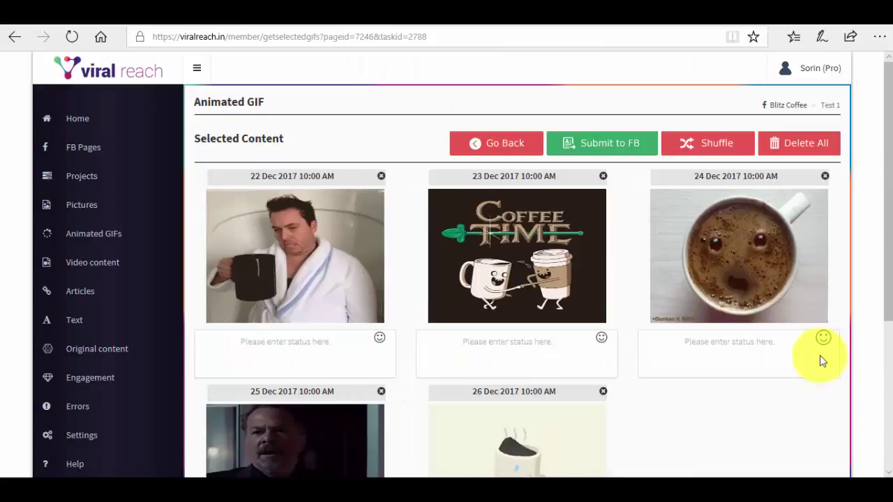
# Step: Examine the selected GIFs' scheduled dates, their rearrangeable order and the available content actions
pyautogui.moveTo(878, 162); pyautogui.dragTo(879, 230)
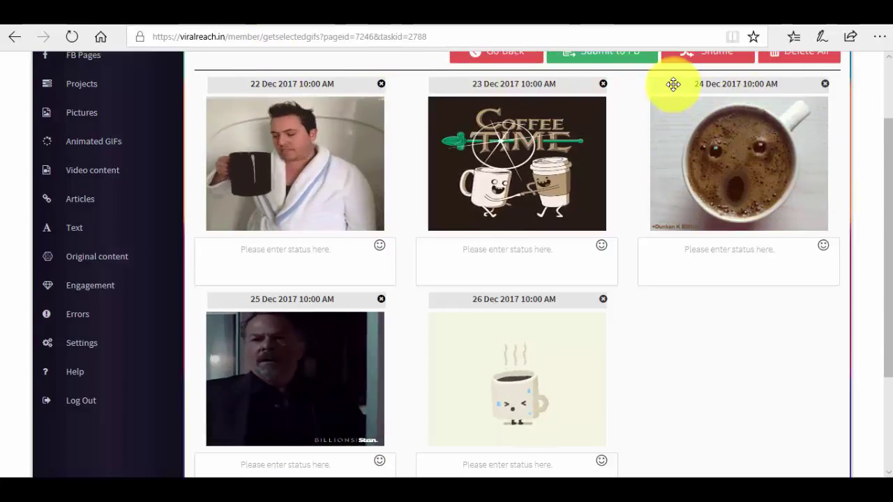
pyautogui.moveTo(695, 89); pyautogui.dragTo(739, 143)
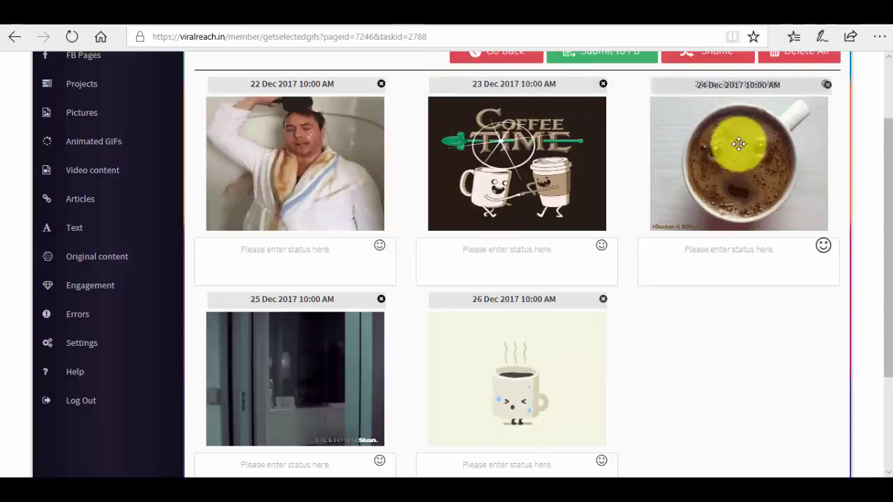
pyautogui.moveTo(879, 258); pyautogui.dragTo(879, 209)
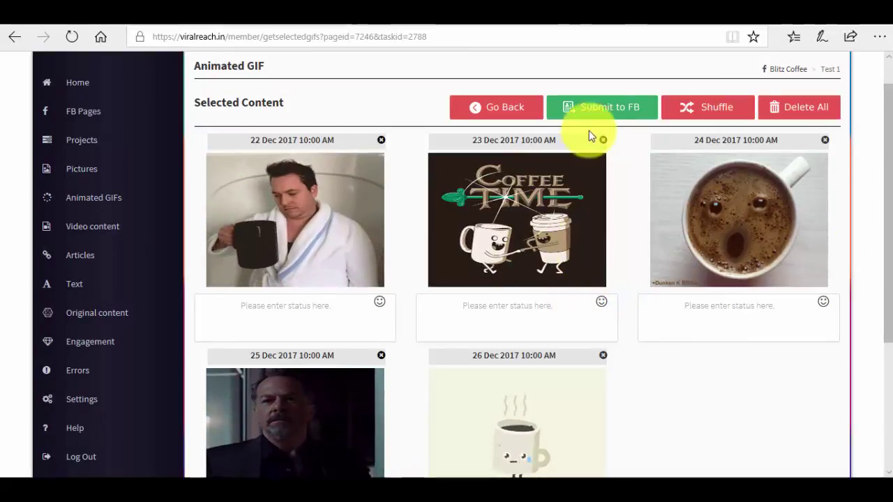
pyautogui.moveTo(628, 96); pyautogui.dragTo(667, 130)
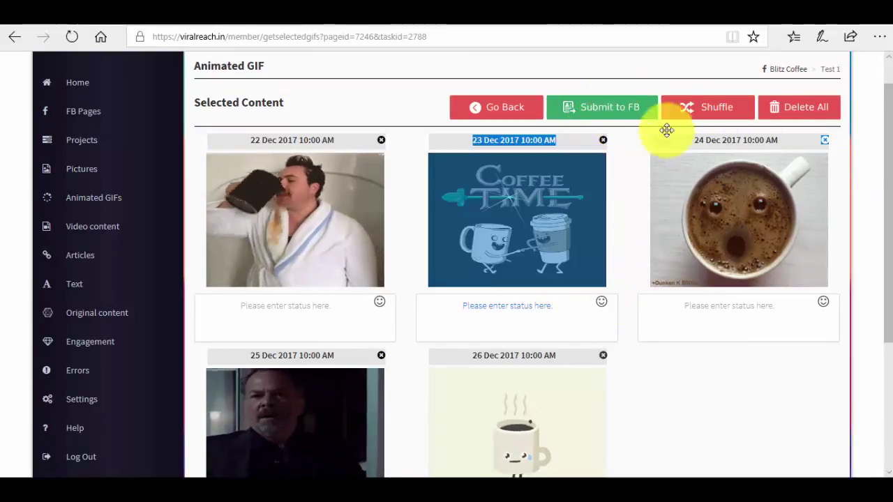
pyautogui.click(630, 168)
pyautogui.scroll(-1, 633, 177)
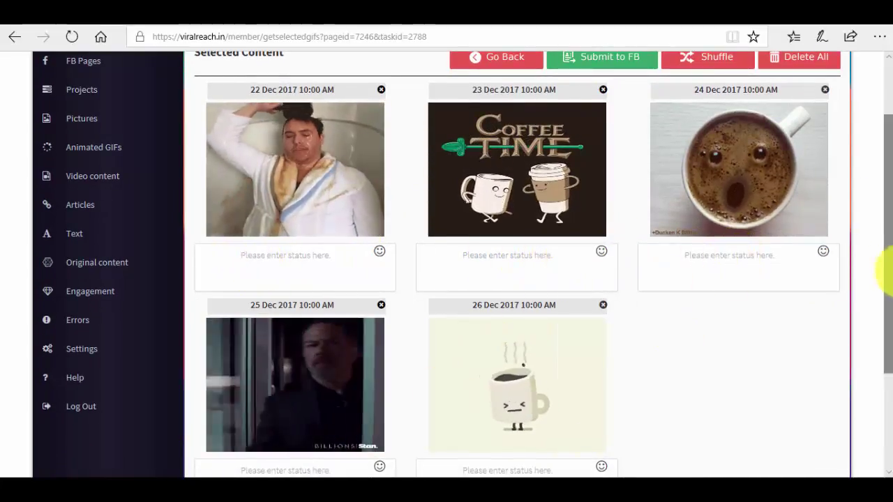
pyautogui.scroll(1, 877, 245)
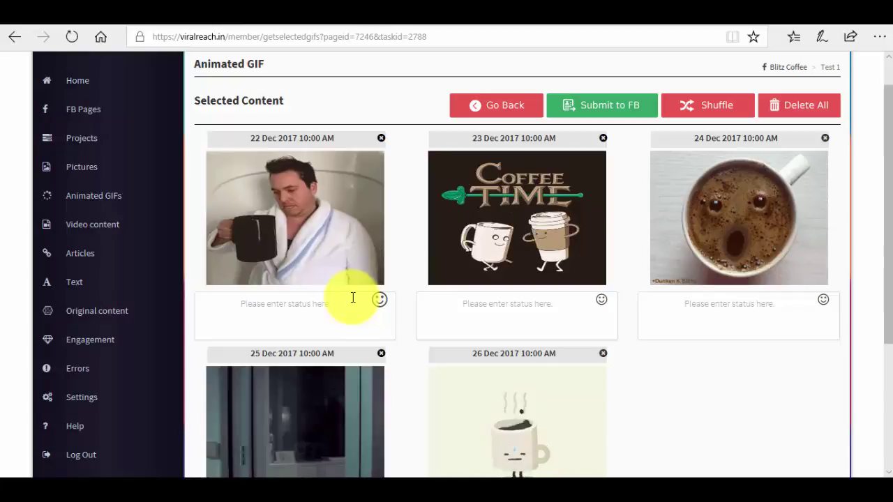
# Step: Enter the spin-text status "{ Test 1 | Test 2 | Test 3 | Test 4 | Test 5 }" for each of the five selected GIFs
pyautogui.click(331, 304)
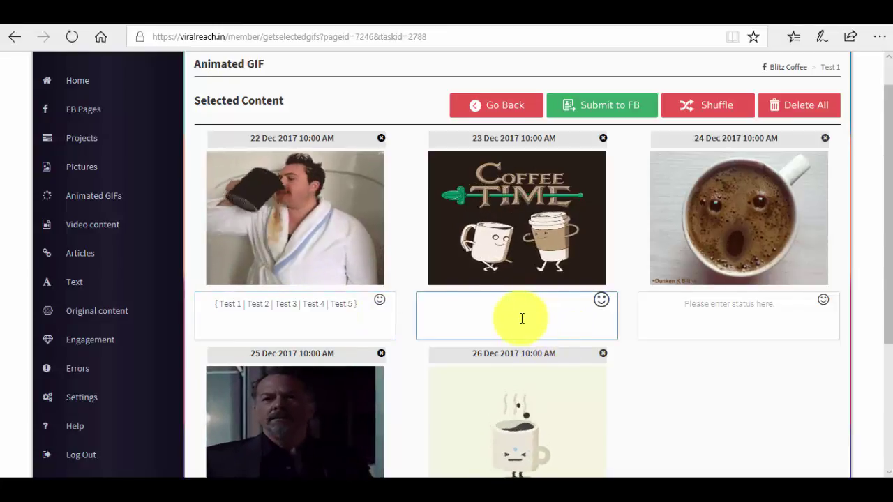
pyautogui.write('{ Test 1 | Test 2 | Test 3 | Test 4 | Test 5 }')
pyautogui.click(714, 309)
pyautogui.write('{ Test 1 | Test 2 | Test 3 | Test 4 | Test 5 }')
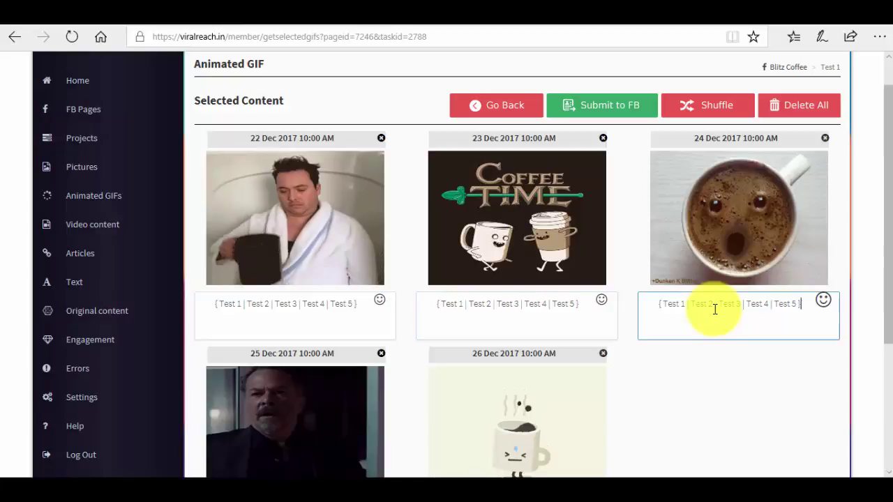
pyautogui.scroll(-3, 447, 300)
pyautogui.click(280, 311)
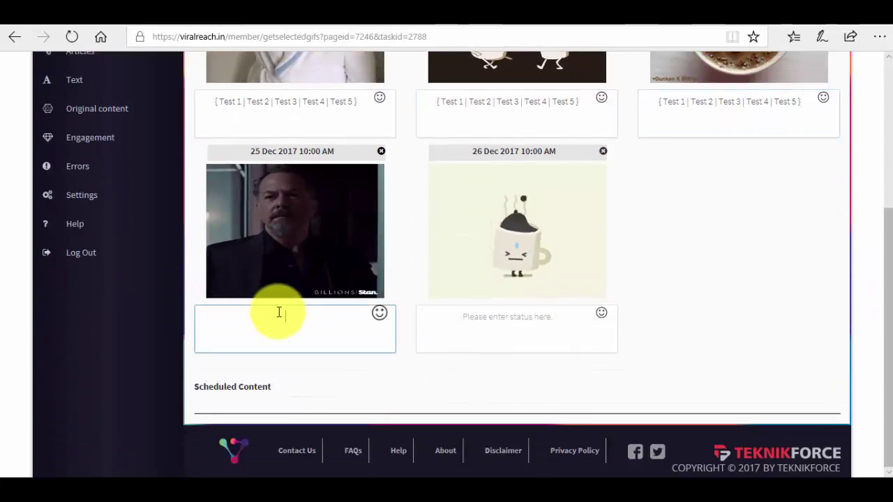
pyautogui.write('{ Test 1 | Test 2 | Test 3 | Test 4 | Test 5 }')
pyautogui.click(499, 313)
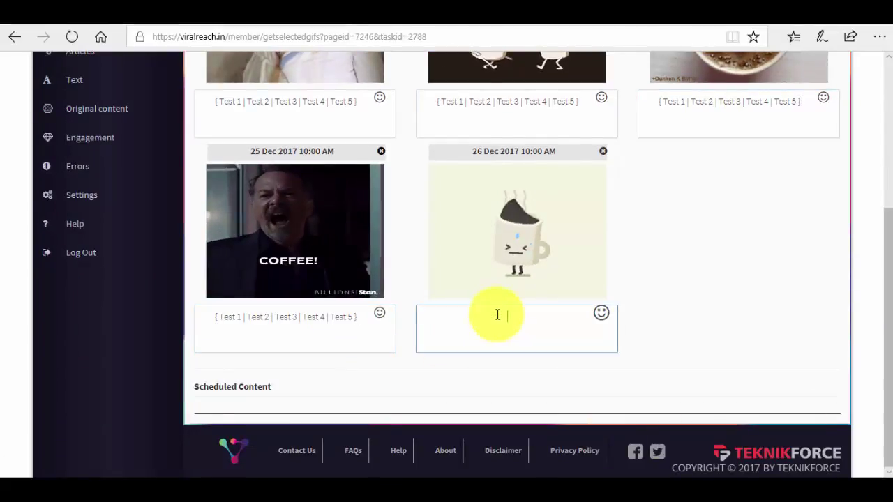
pyautogui.write('{ Test 1 | Test 2 | Test 3 | Test 4 | Test 5 }')
# Step: Submit the five GIFs with their statuses to Facebook and dismiss the posting confirmation
pyautogui.moveTo(886, 356); pyautogui.dragTo(738, 165)
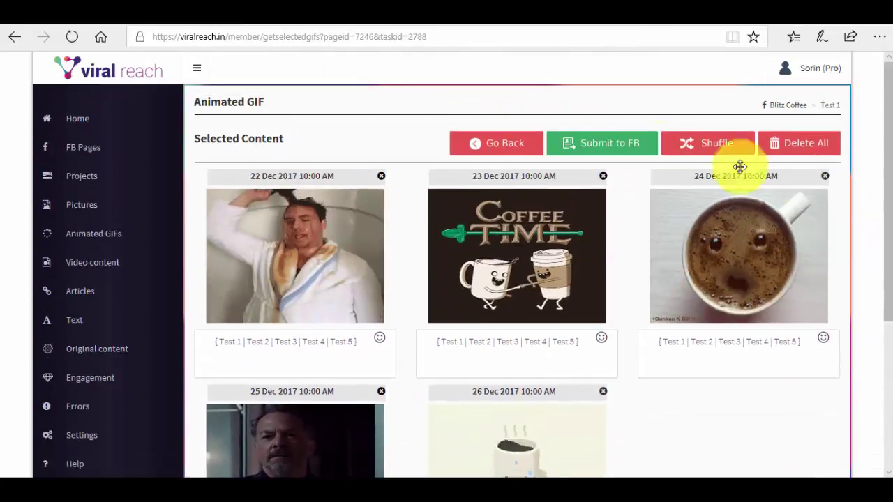
pyautogui.click(607, 147)
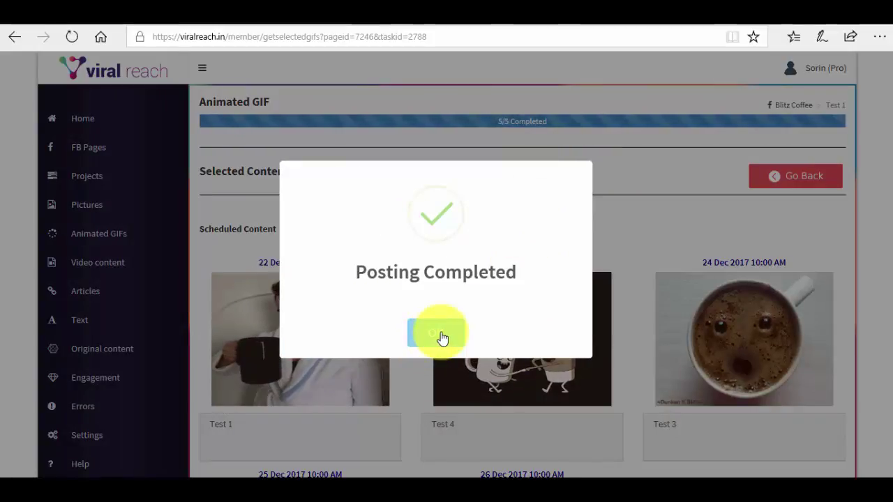
pyautogui.click(438, 334)
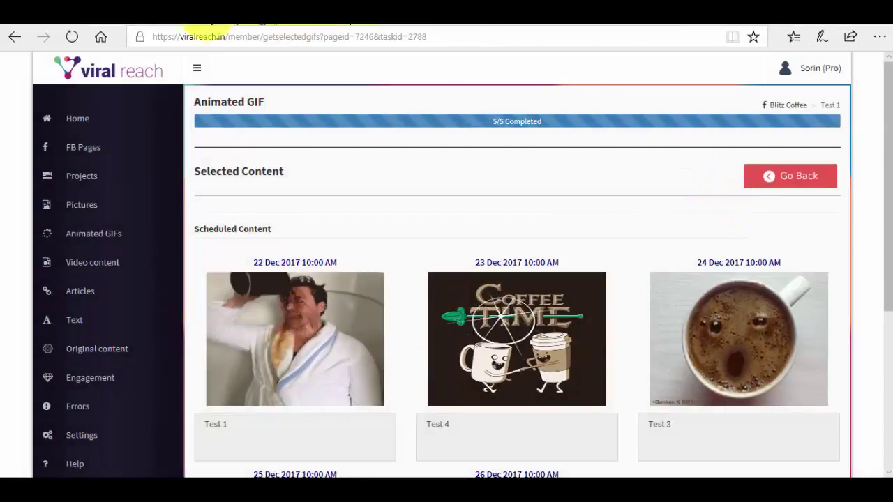
# Step: Switch to Facebook in a new browser tab and check the scheduled posts on the Blitz Coffee page
pyautogui.hotkey('ctrl', 't')
pyautogui.write('fa')
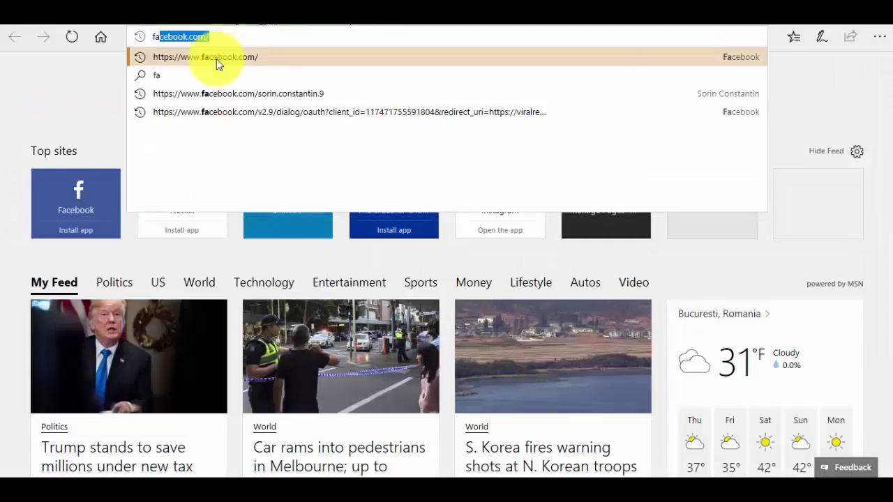
pyautogui.press('Return')
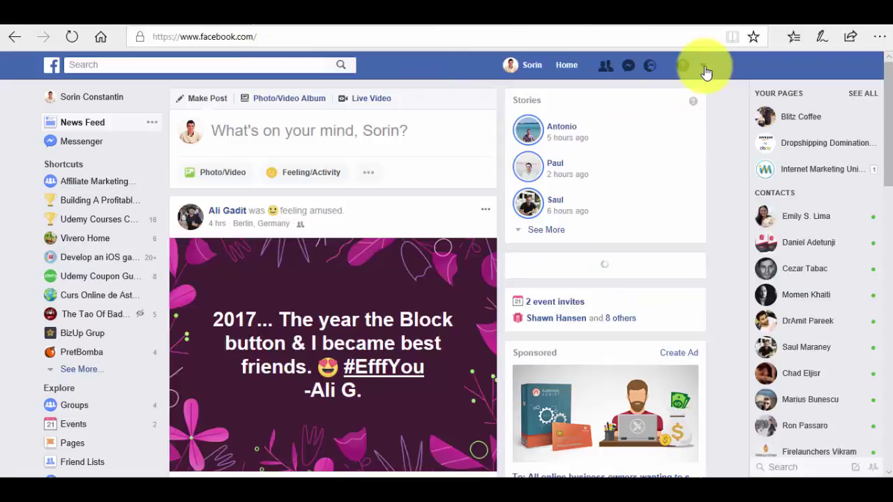
pyautogui.click(704, 67)
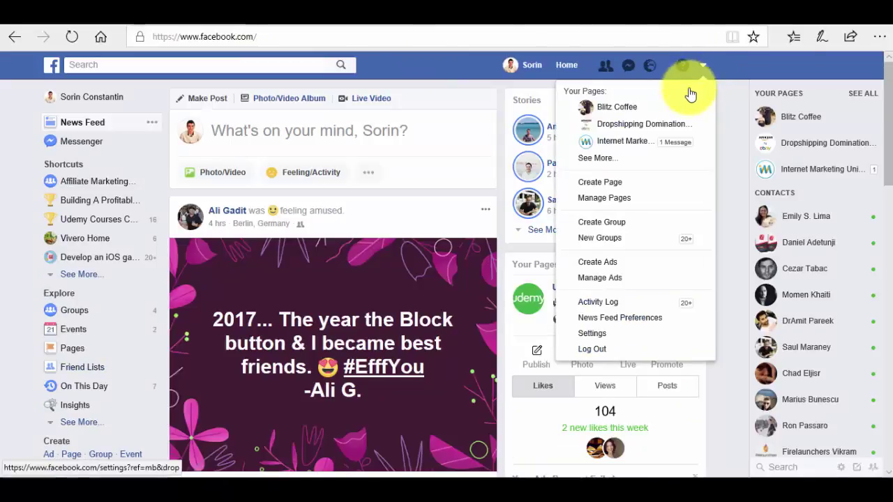
pyautogui.click(628, 109)
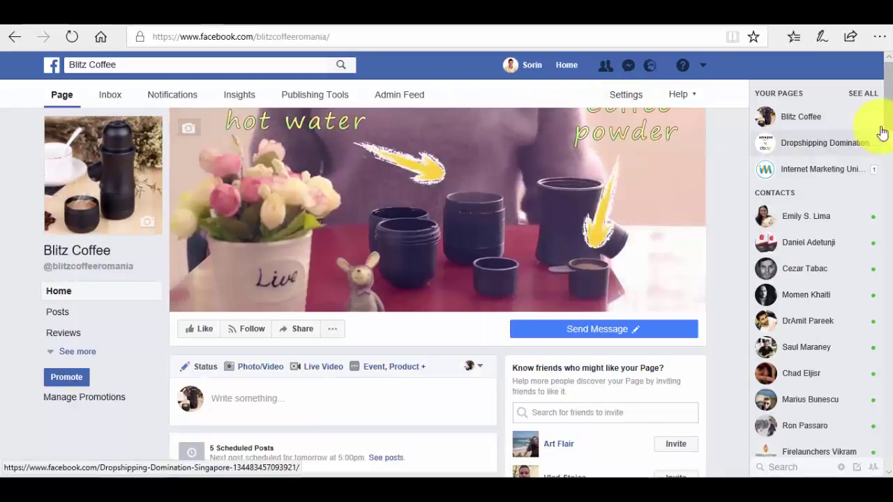
pyautogui.scroll(-3, 488, 244)
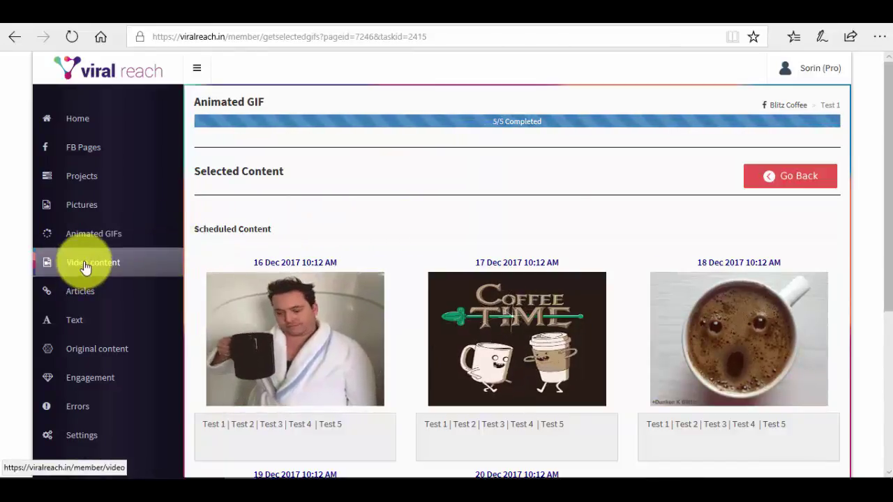
# Step: Start a Blitz Coffee video project named Test 2 with description ssdfsf, running from 16 Dec 2017 to 20 Dec 2017
pyautogui.click(137, 270)
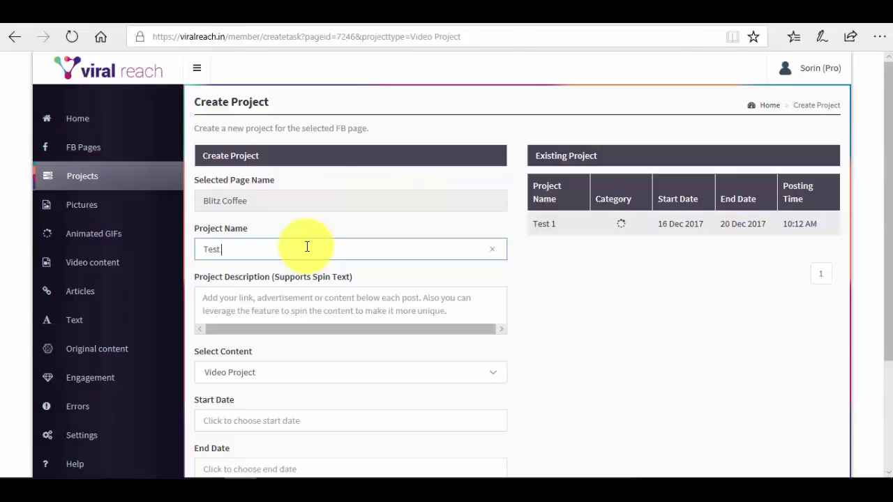
pyautogui.write('ssdfsf')
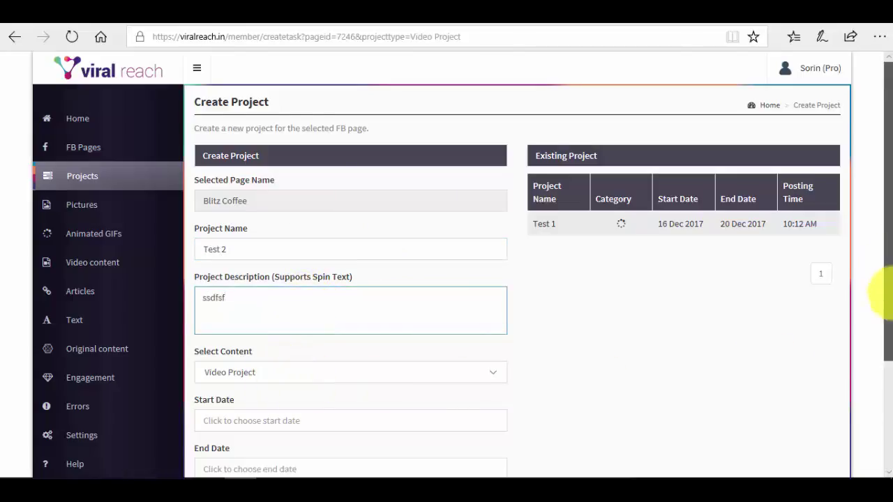
pyautogui.scroll(-3, 877, 289)
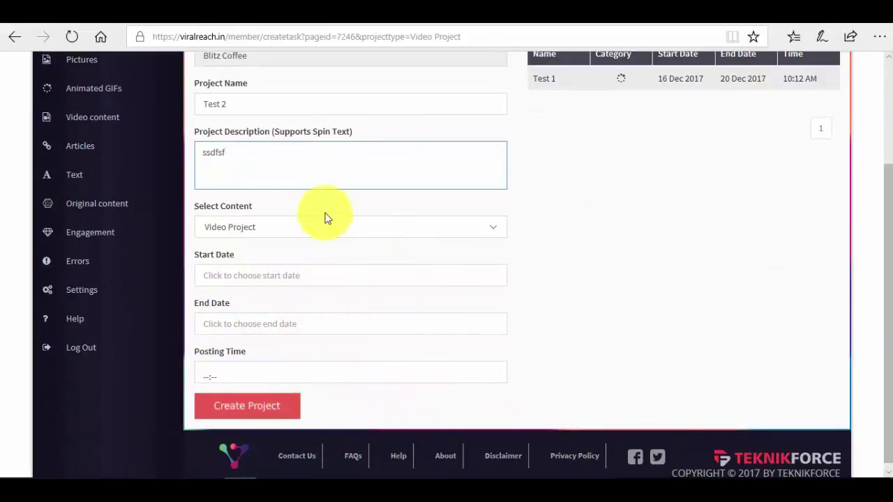
pyautogui.click(263, 268)
pyautogui.click(330, 384)
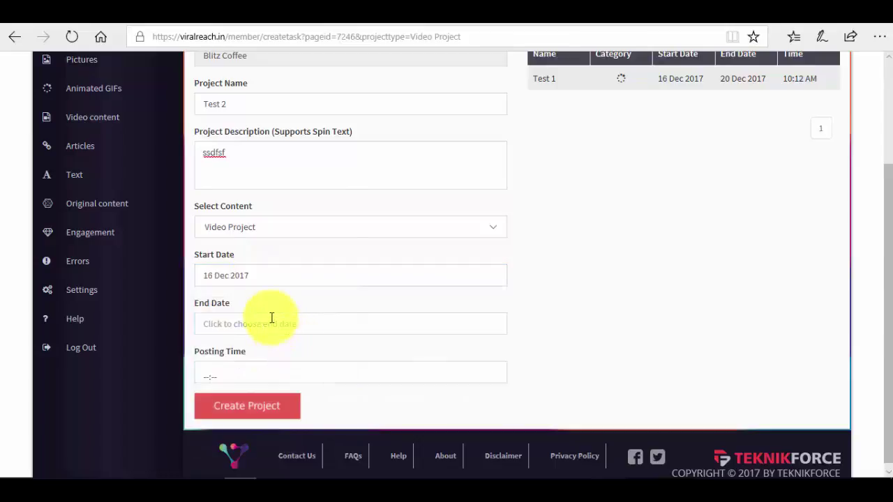
pyautogui.click(272, 318)
pyautogui.click(265, 263)
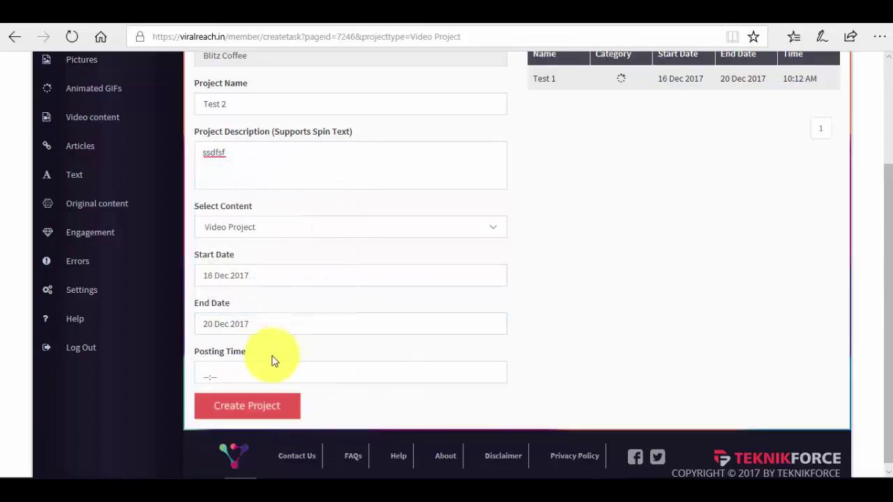
# Step: Set the project's posting time to 16:40 and create the project
pyautogui.click(252, 369)
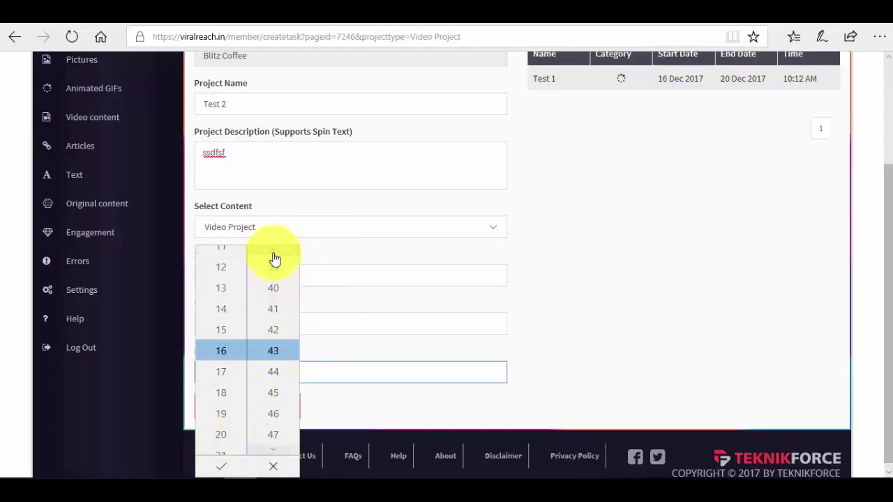
pyautogui.click(220, 471)
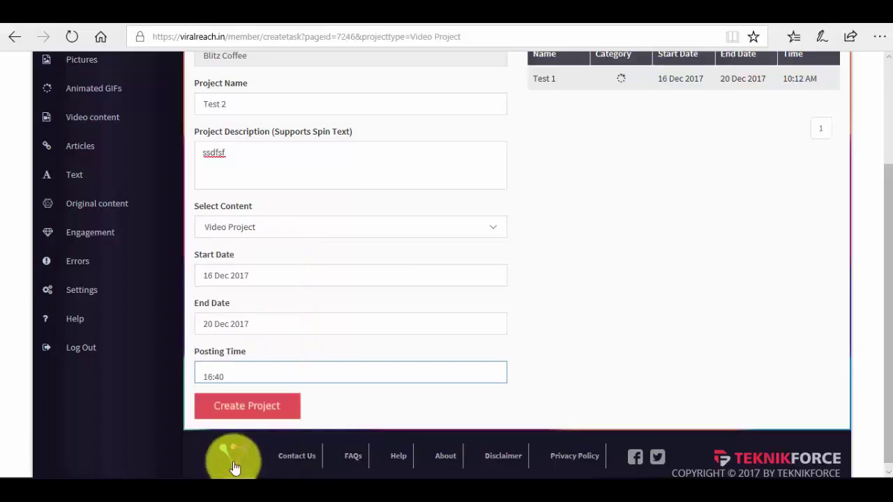
pyautogui.click(271, 411)
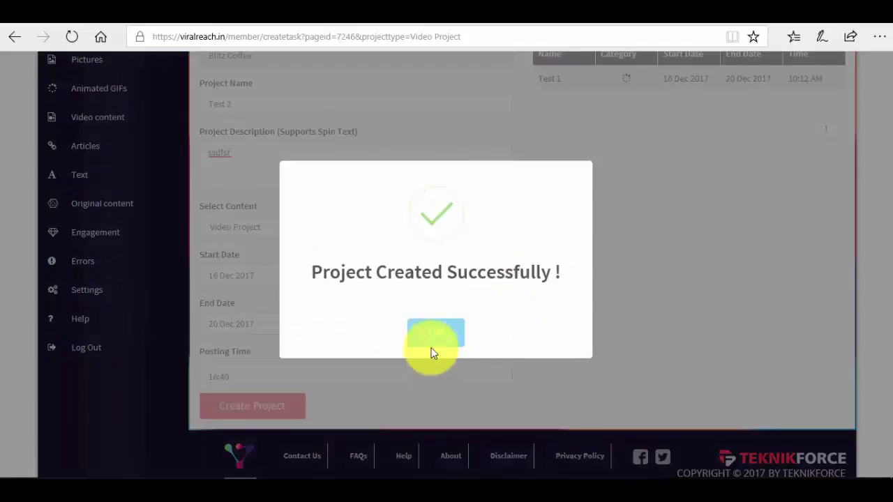
pyautogui.click(431, 335)
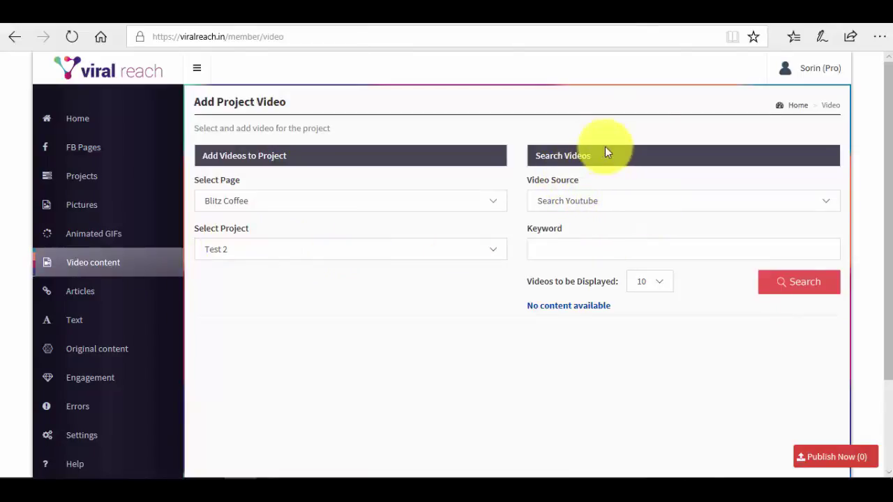
# Step: Keep Search Youtube as the video source for project Test 2 and search for the keyword coffee
pyautogui.click(620, 199)
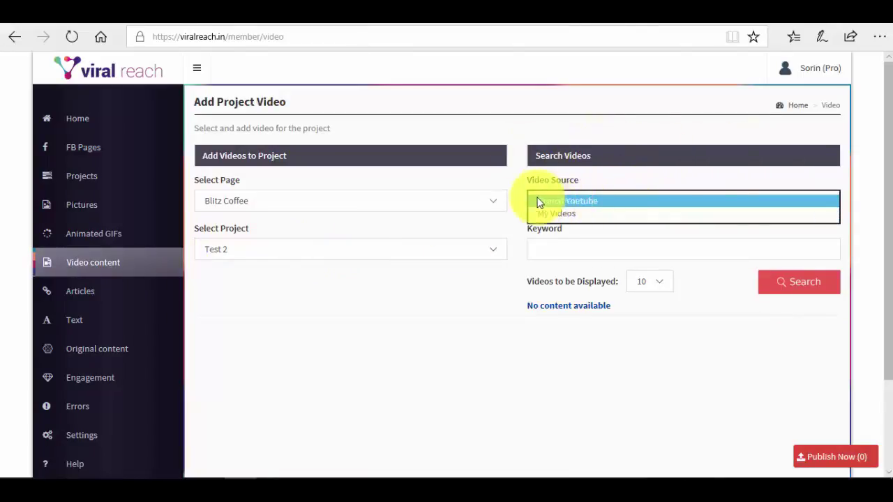
pyautogui.click(627, 201)
pyautogui.click(562, 249)
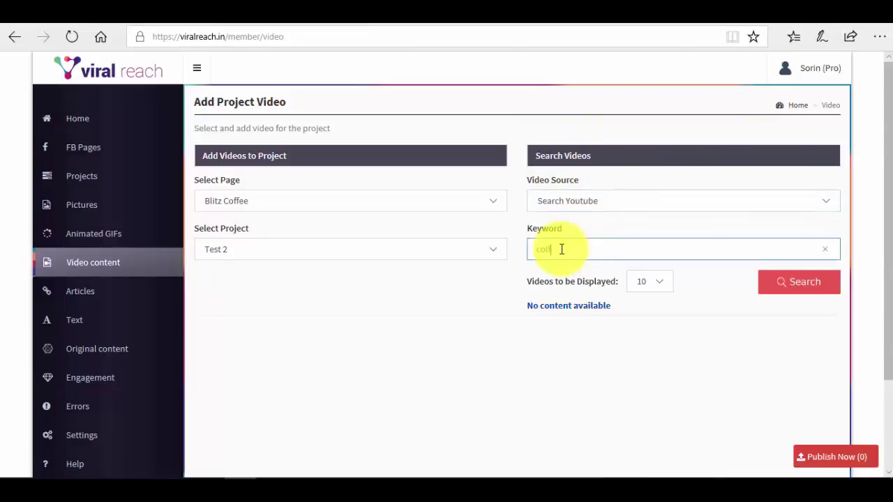
pyautogui.click(798, 289)
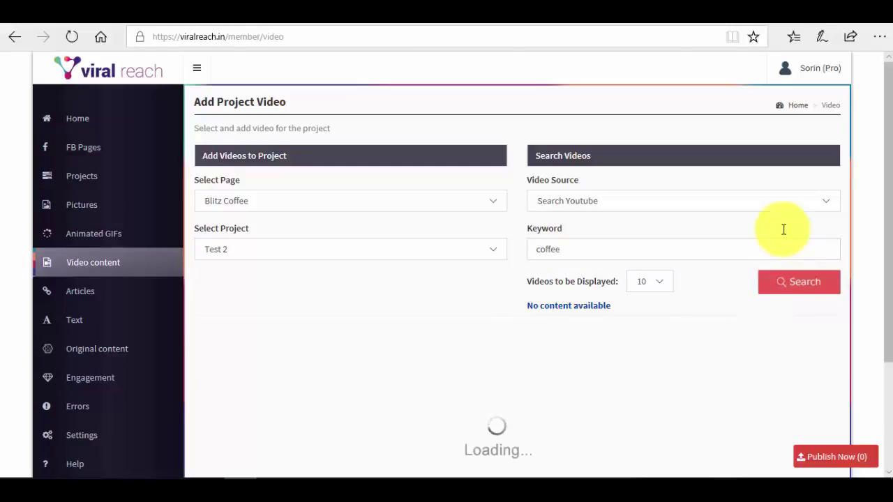
# Step: Add the videos 7 Facts About Coffee, The Roast, Cafe Music, Coffee Addicts Quit Cold Turkey and PBS Black Coffee, and proceed to publishing
pyautogui.moveTo(887, 206); pyautogui.dragTo(881, 175)
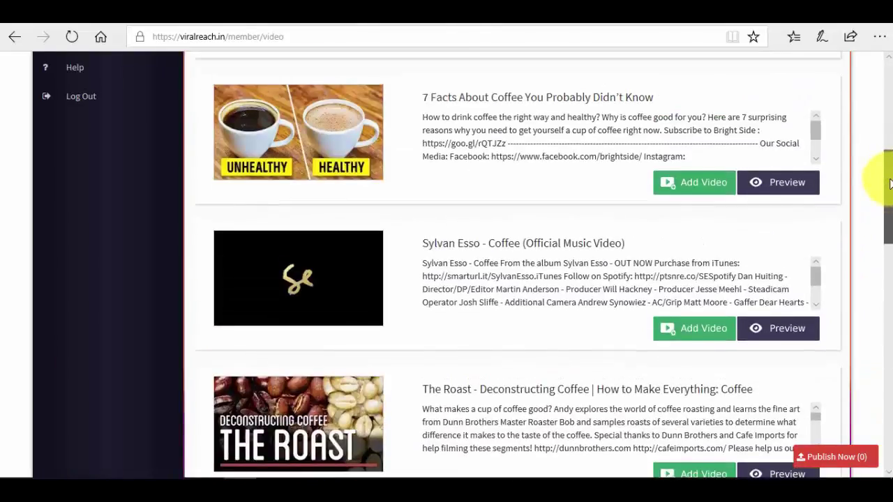
pyautogui.click(713, 250)
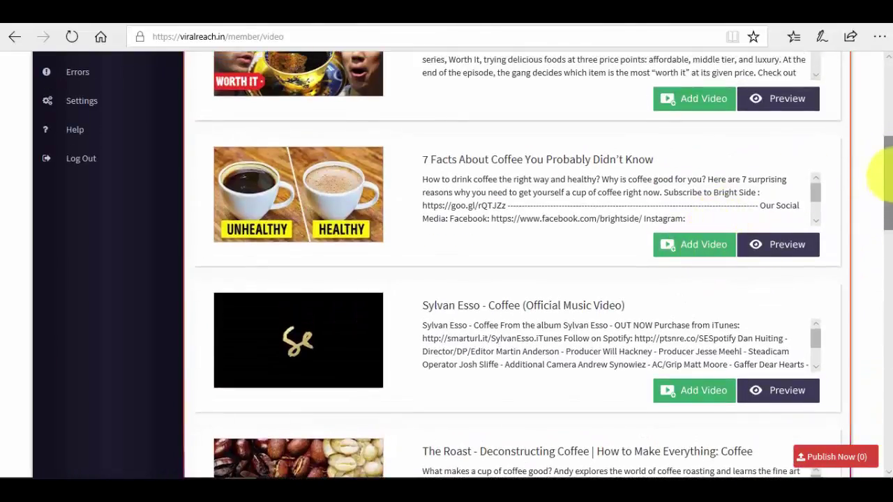
pyautogui.moveTo(879, 193); pyautogui.dragTo(878, 269)
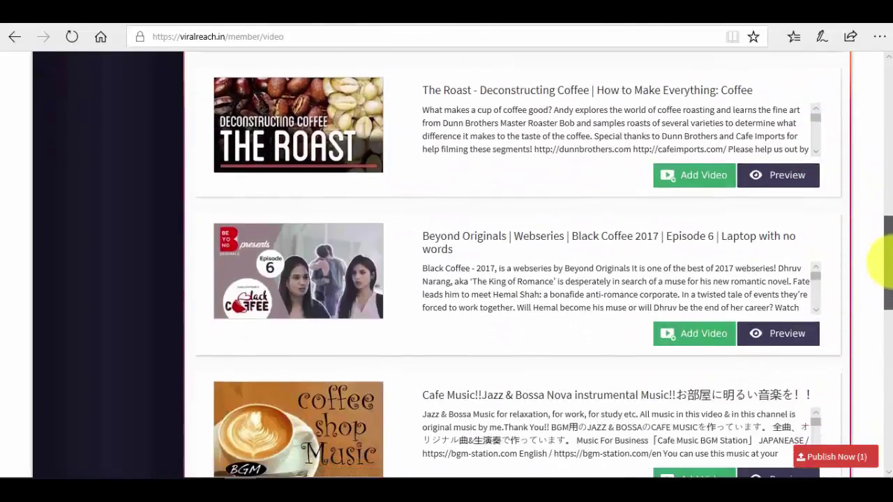
pyautogui.click(711, 186)
pyautogui.moveTo(882, 223); pyautogui.dragTo(877, 359)
pyautogui.click(684, 240)
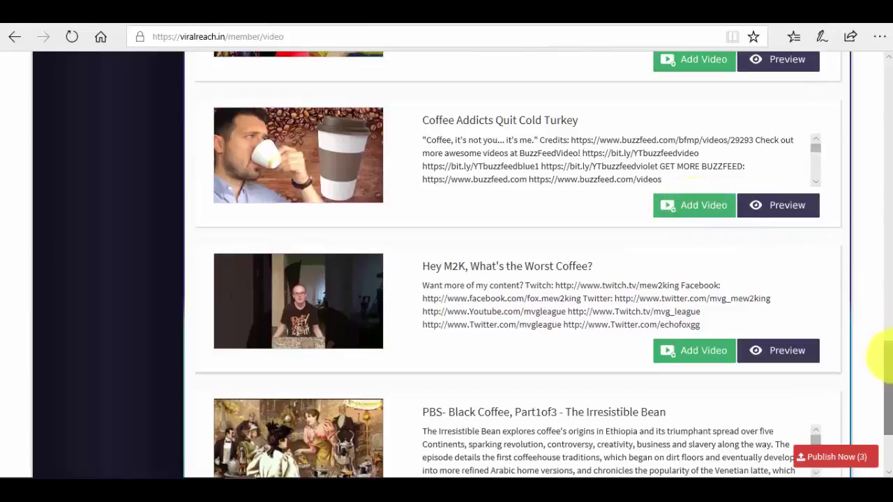
pyautogui.moveTo(886, 349); pyautogui.dragTo(883, 401)
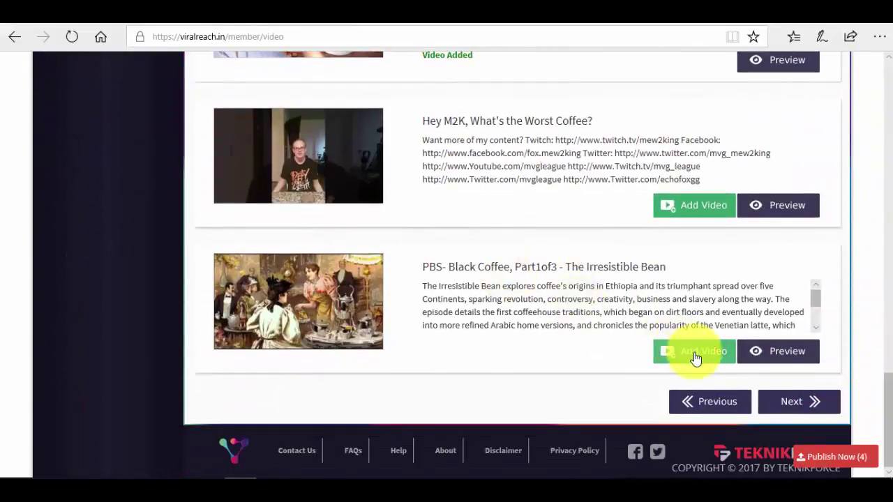
pyautogui.moveTo(882, 376); pyautogui.dragTo(887, 100)
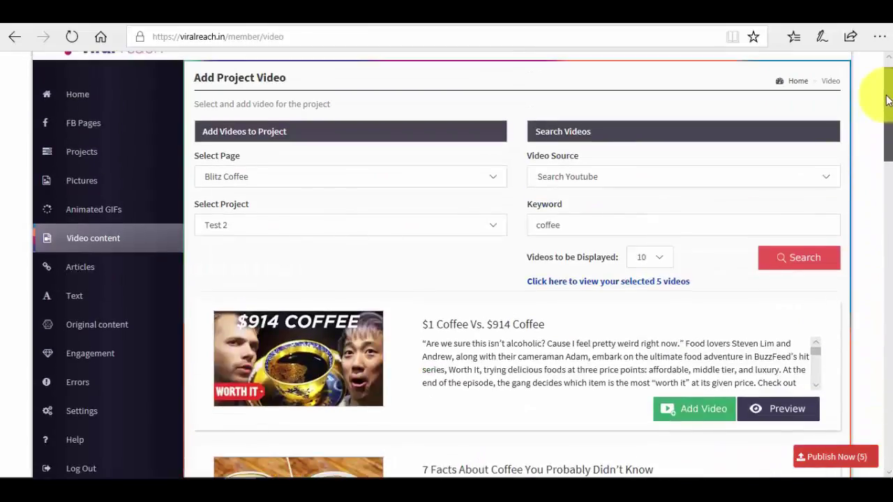
pyautogui.click(839, 463)
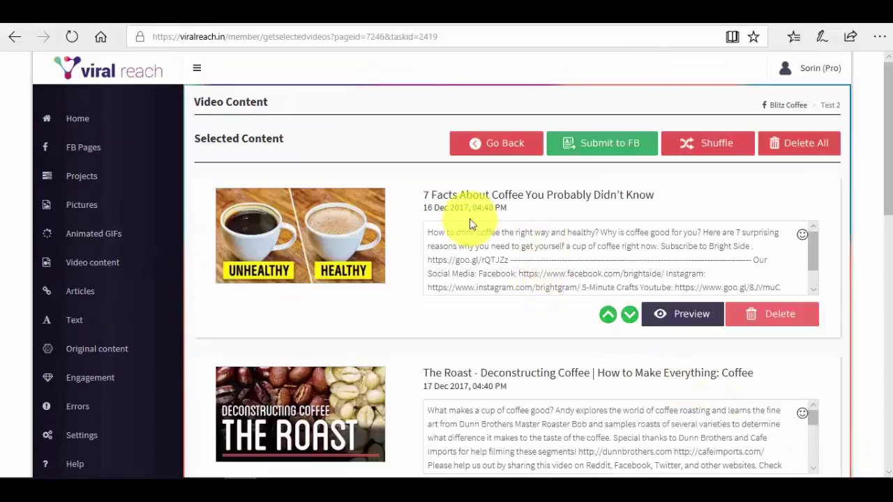
# Step: Examine the selected videos' scheduled dates, editable descriptions and available ordering and submission actions
pyautogui.scroll(-1, 572, 209)
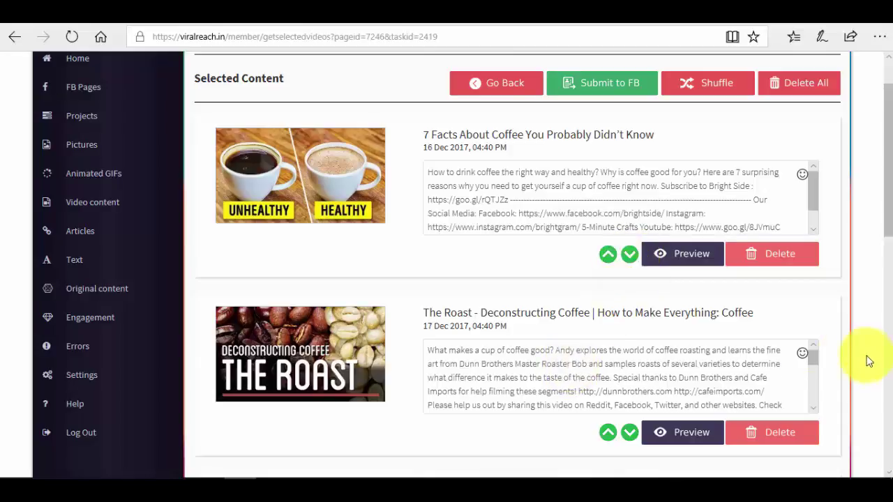
pyautogui.moveTo(817, 358); pyautogui.dragTo(817, 403)
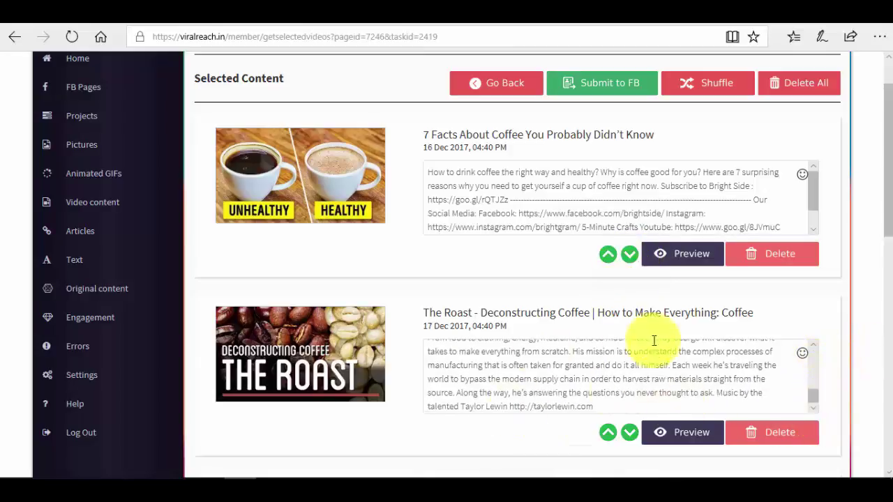
pyautogui.scroll(-1, 876, 150)
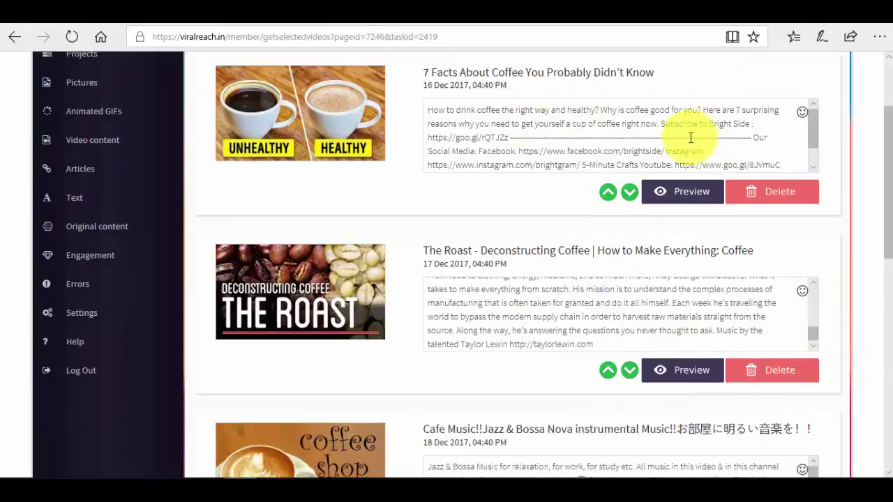
pyautogui.scroll(1, 880, 150)
pyautogui.moveTo(880, 148); pyautogui.dragTo(883, 109)
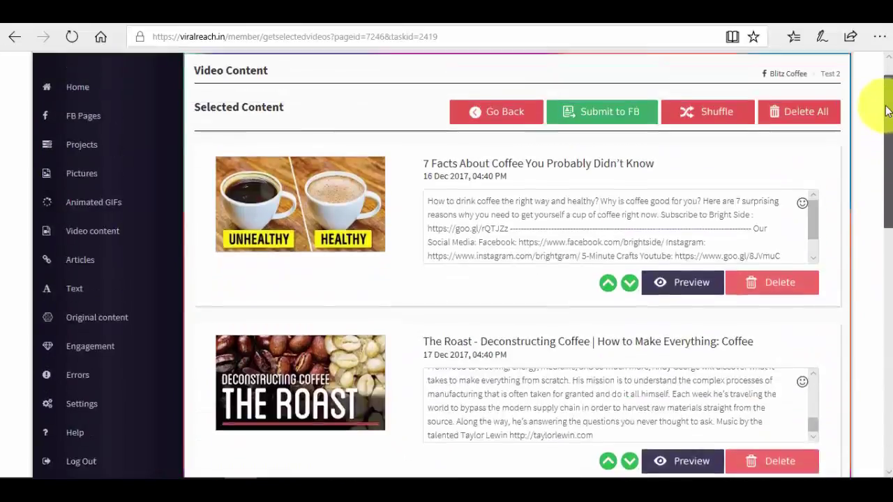